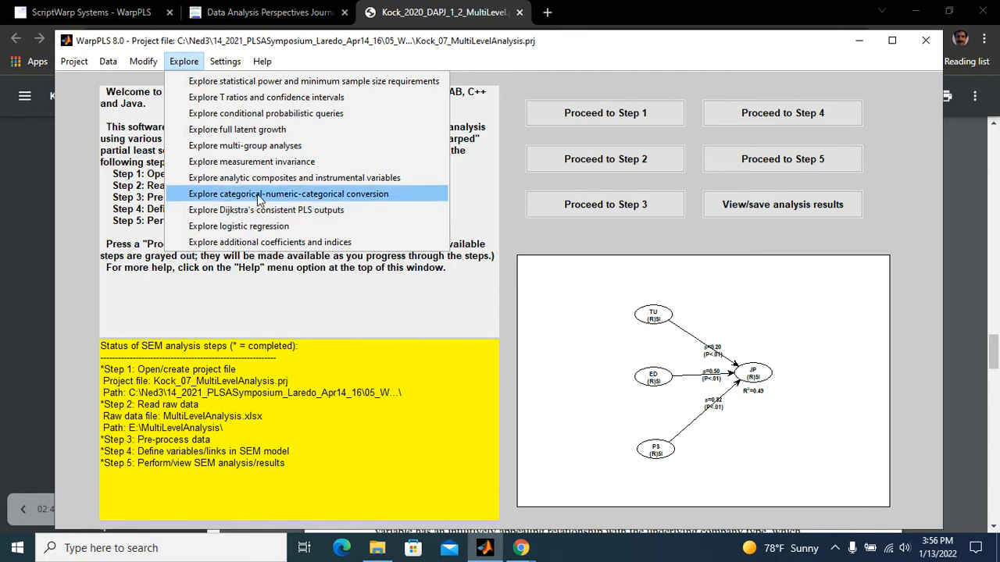
- Open the categorical-numeric-categorical conversion exploration, set the conversion type to Categorical-to-numeric, and choose CO as the variable to convert
{"action": "left_click", "coordinate": [257, 194]}
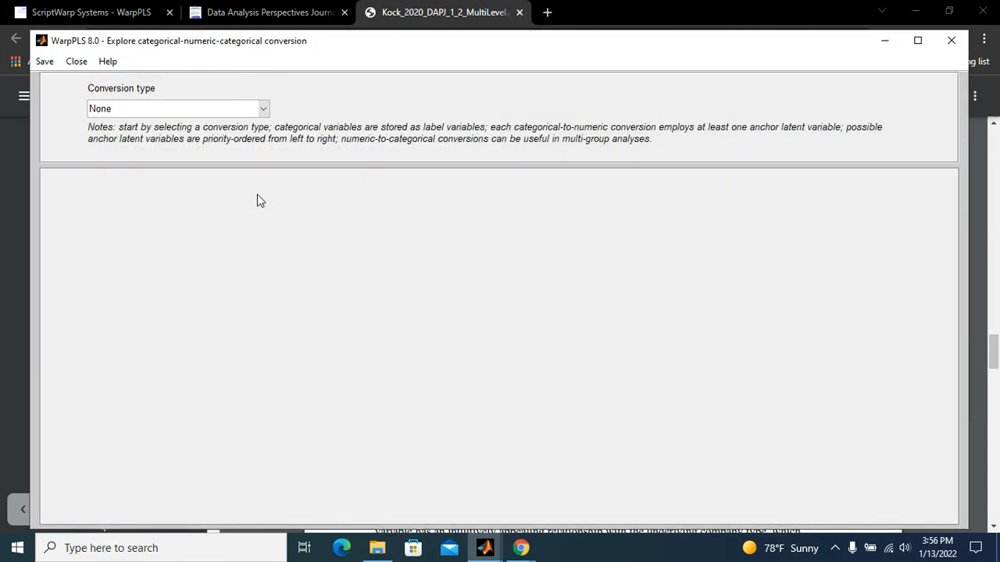
{"action": "left_click", "coordinate": [264, 109]}
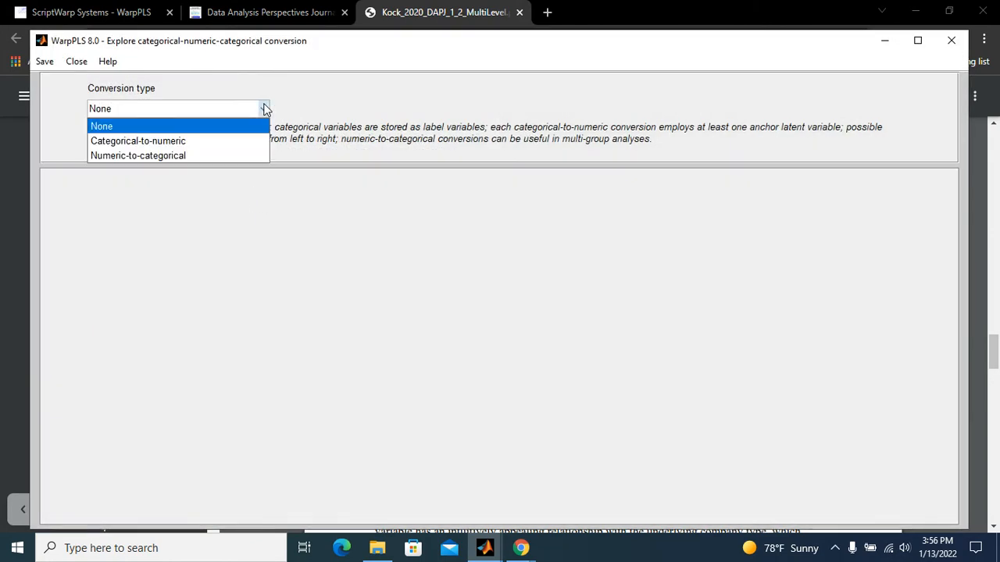
{"action": "left_click", "coordinate": [206, 149]}
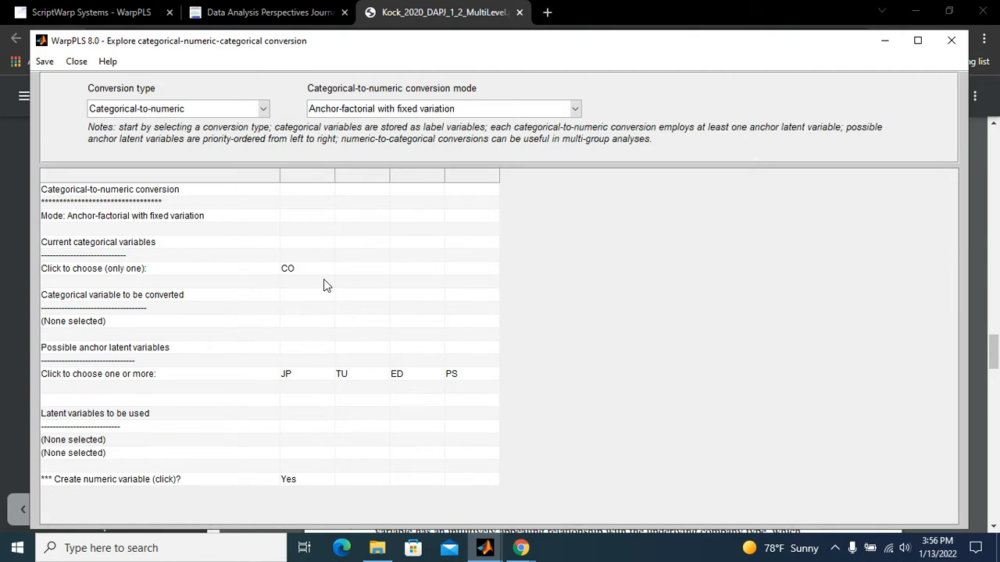
{"action": "left_click", "coordinate": [305, 269]}
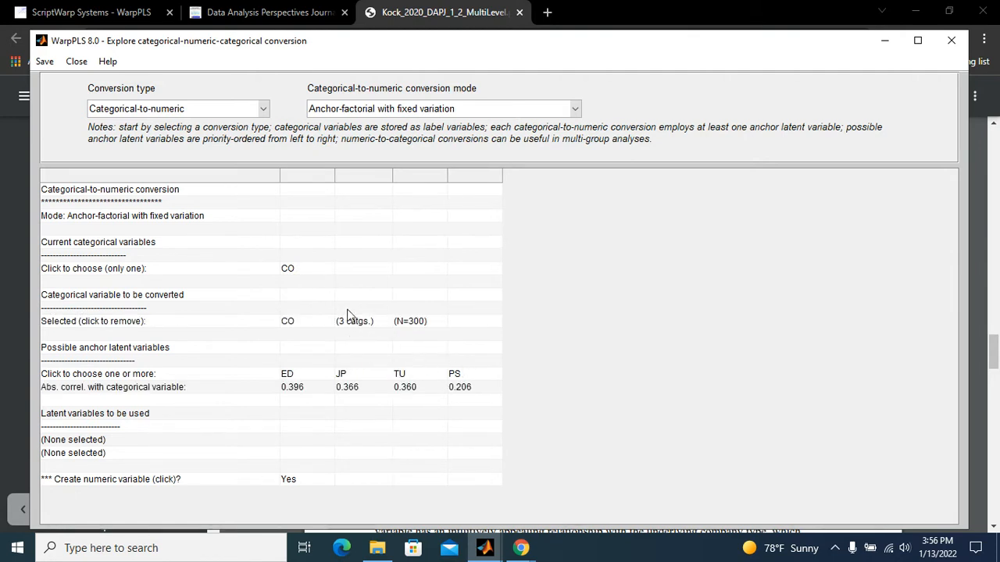
- View the data labels from the main project window, examine the CO column at a wider width, and close the label table
{"action": "left_click", "coordinate": [485, 548]}
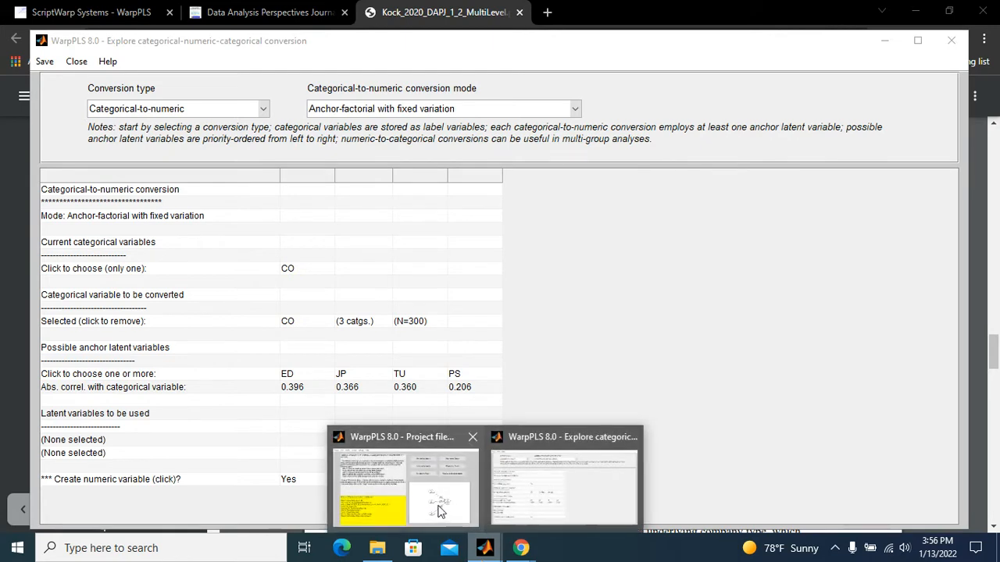
{"action": "left_click", "coordinate": [381, 488]}
{"action": "left_click", "coordinate": [107, 63]}
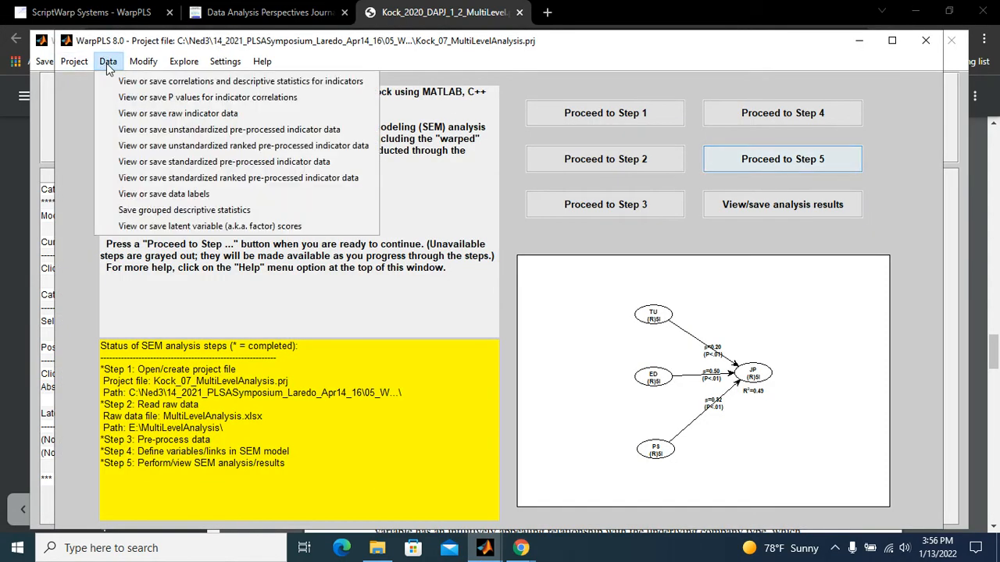
{"action": "left_click", "coordinate": [173, 195]}
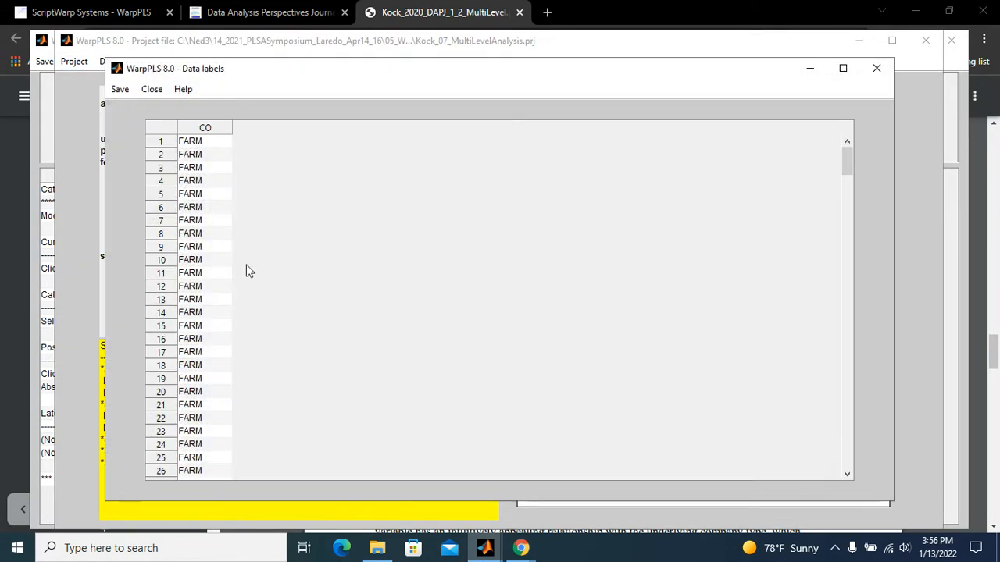
{"action": "left_click_drag", "start_coordinate": [230, 125], "coordinate": [264, 125]}
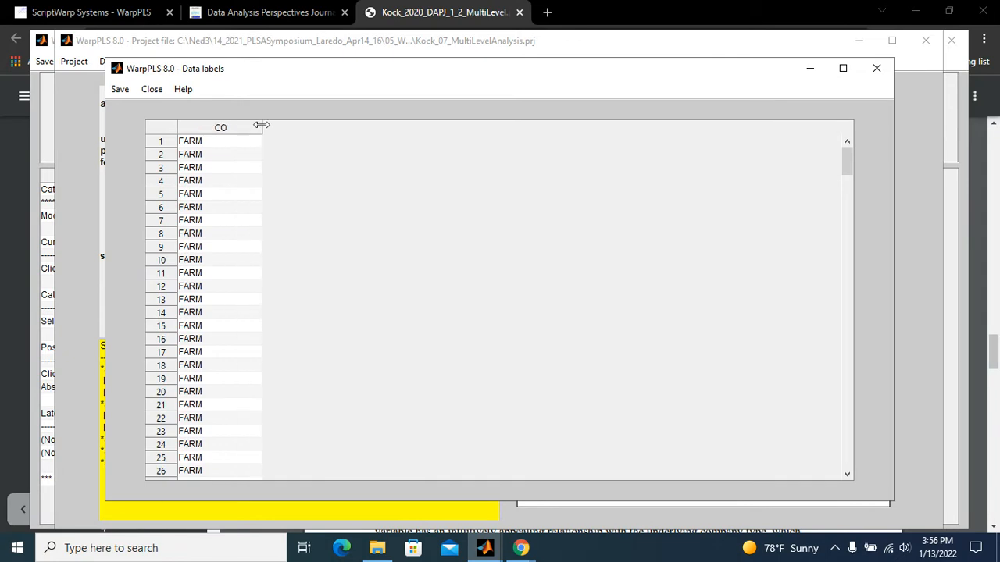
{"action": "mouse_move", "coordinate": [850, 170]}
{"action": "left_mouse_down"}
{"action": "mouse_move", "coordinate": [848, 473]}
{"action": "mouse_move", "coordinate": [843, 160]}
{"action": "left_mouse_up"}
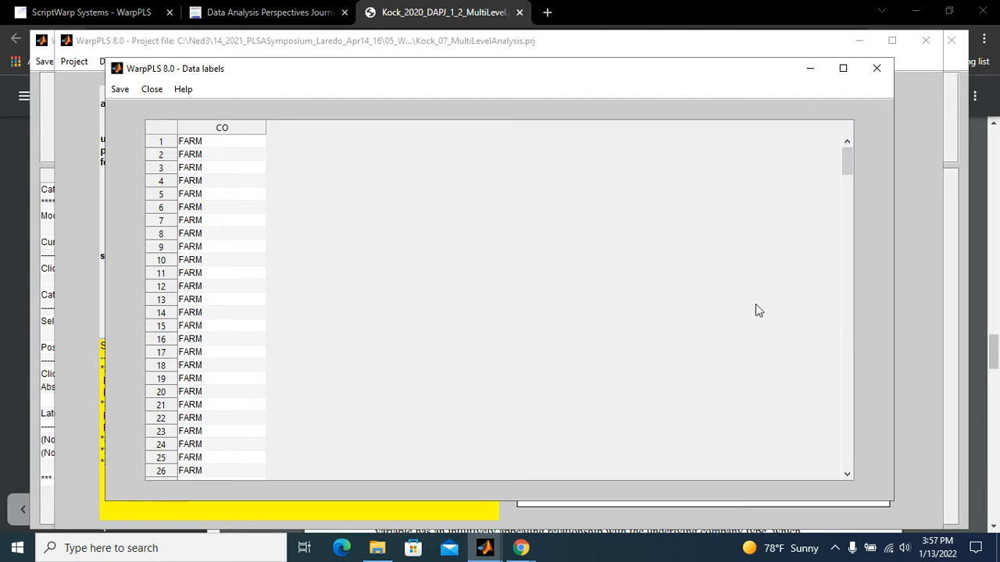
{"action": "left_click", "coordinate": [877, 69]}
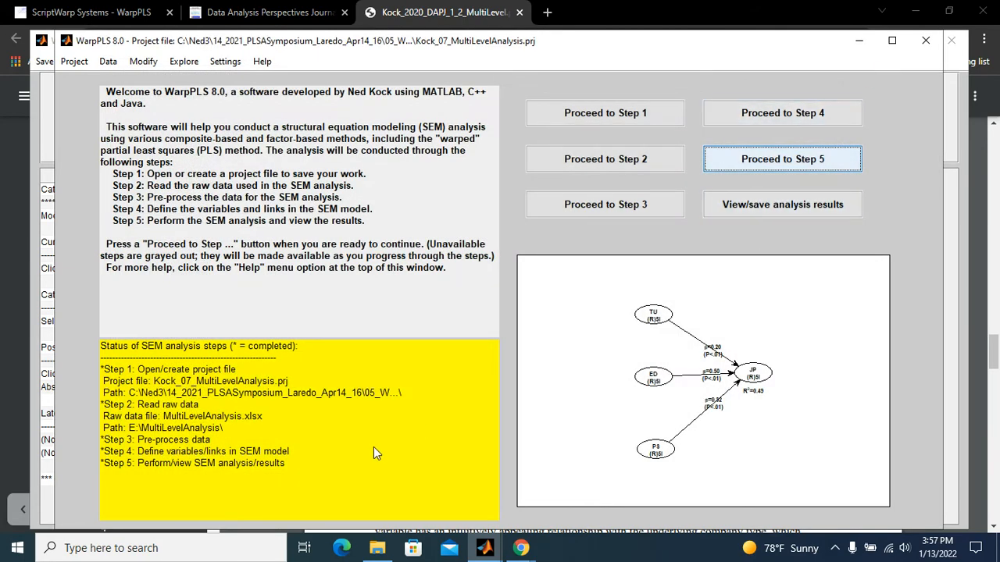
- Compare the conversion settings with the SEM model diagram in the main project window, ending back at the conversion window
{"action": "mouse_move", "coordinate": [485, 547]}
{"action": "left_click", "coordinate": [551, 498]}
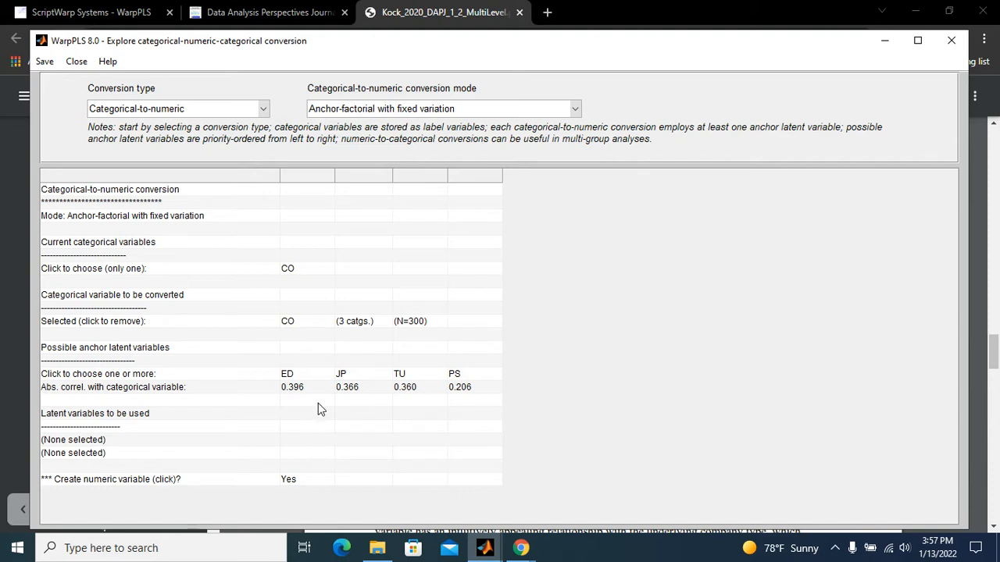
{"action": "left_click", "coordinate": [490, 551]}
{"action": "left_click", "coordinate": [458, 482]}
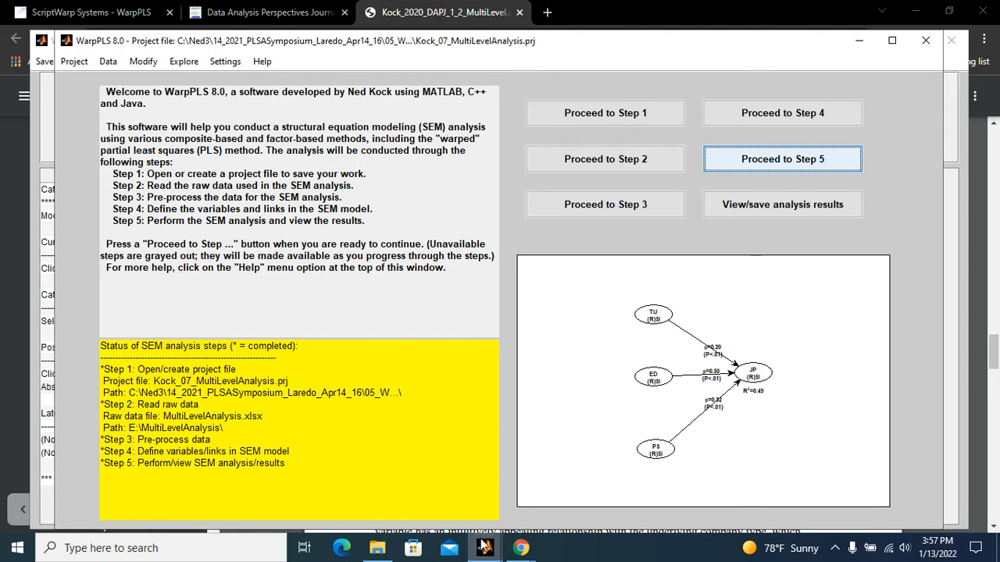
{"action": "left_click", "coordinate": [449, 507]}
{"action": "mouse_move", "coordinate": [484, 548]}
{"action": "left_click", "coordinate": [567, 473]}
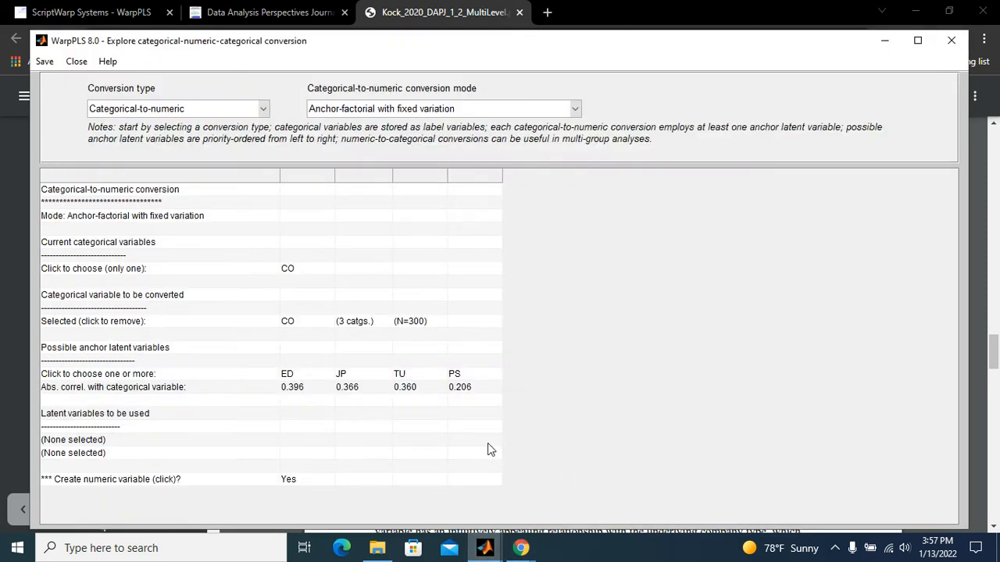
- Select TU, ED and PS as anchor latent variables and set the conversion mode to Anchor-factorial with variation diffusion
{"action": "left_click", "coordinate": [401, 378]}
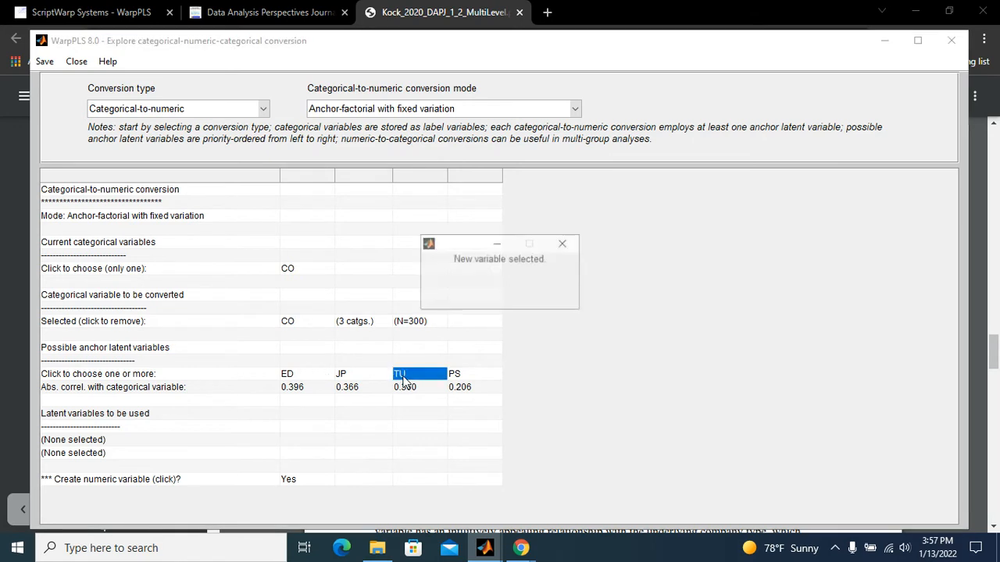
{"action": "left_click", "coordinate": [299, 378]}
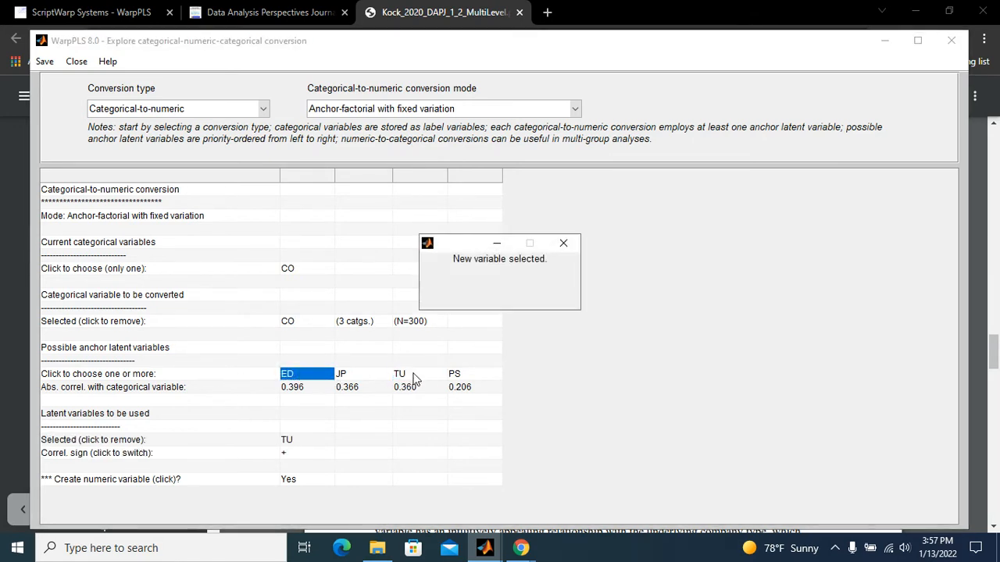
{"action": "left_click", "coordinate": [479, 378]}
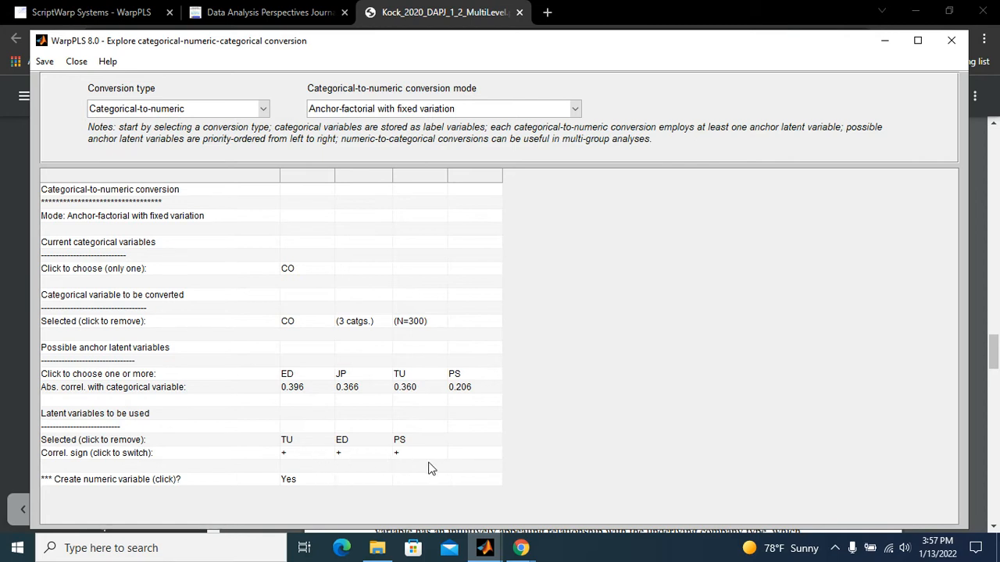
{"action": "left_click", "coordinate": [575, 109]}
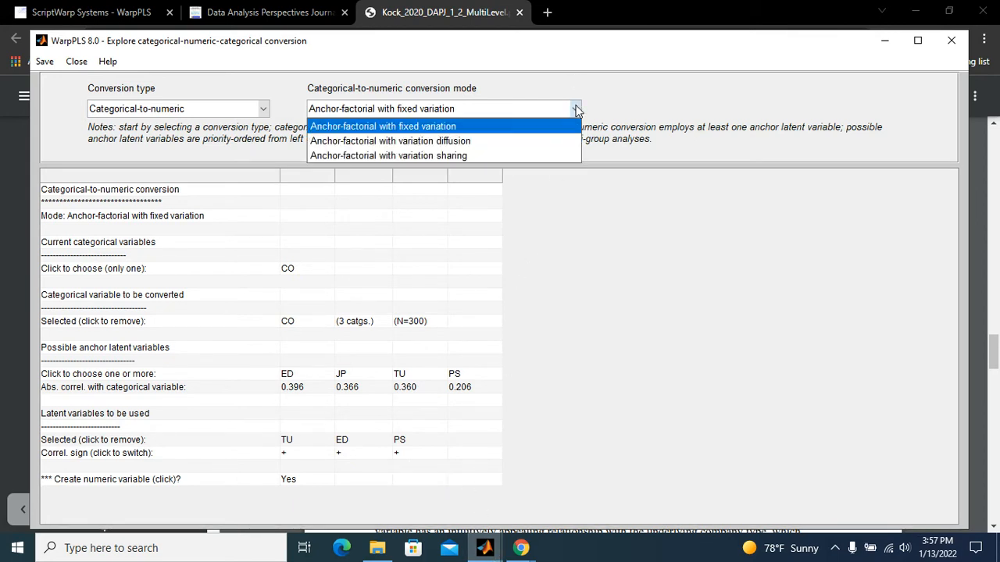
{"action": "left_click", "coordinate": [428, 146]}
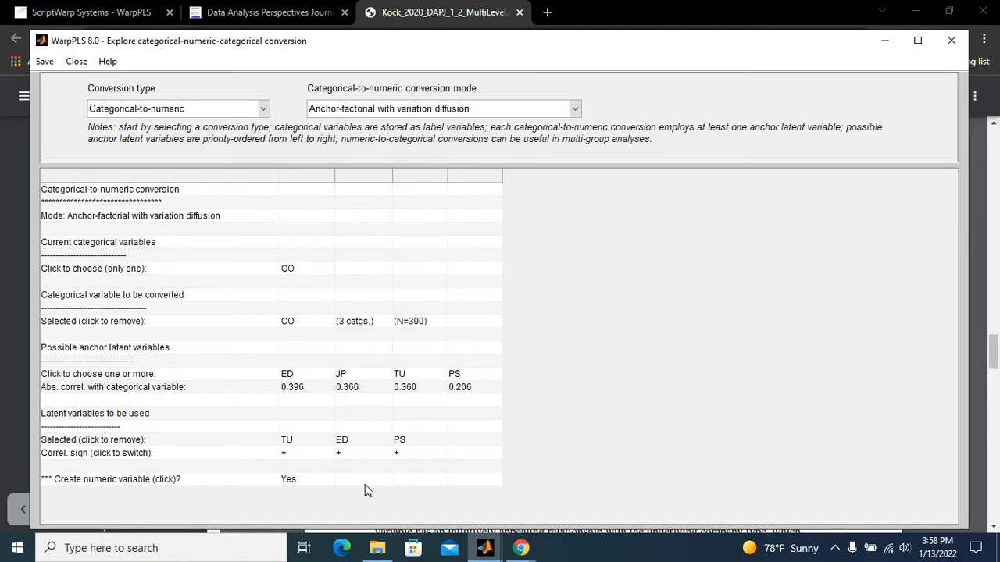
- View the correlations among latent variables with square roots of AVEs in the analysis results, and shrink and move that window off the path diagram
{"action": "left_click", "coordinate": [485, 549]}
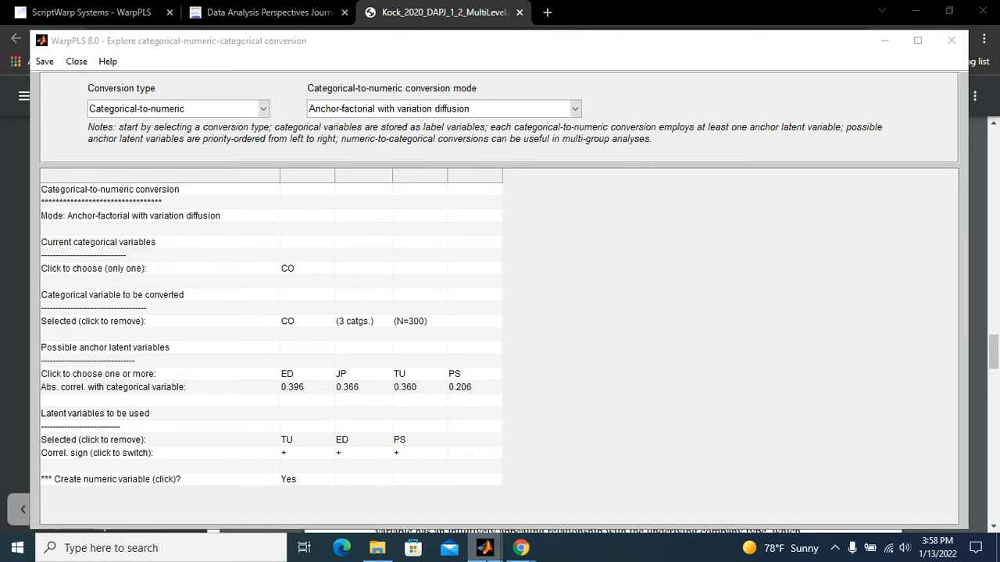
{"action": "left_click", "coordinate": [404, 478]}
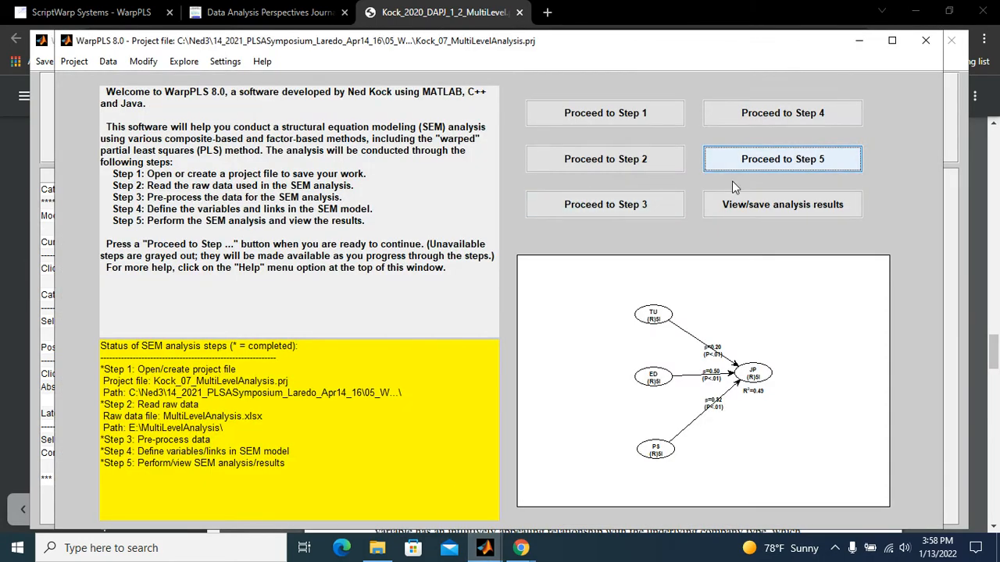
{"action": "left_click", "coordinate": [769, 205]}
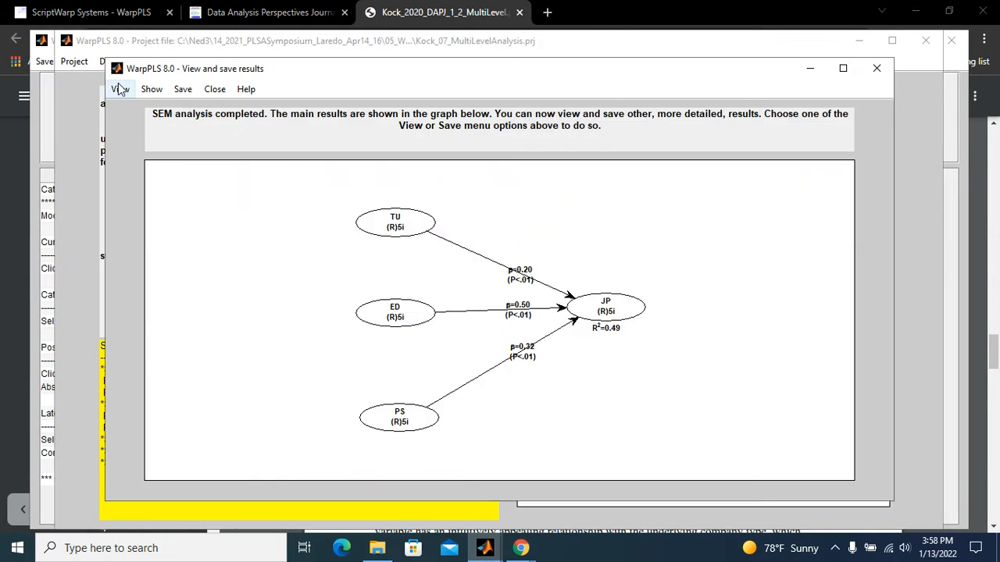
{"action": "left_click", "coordinate": [118, 89]}
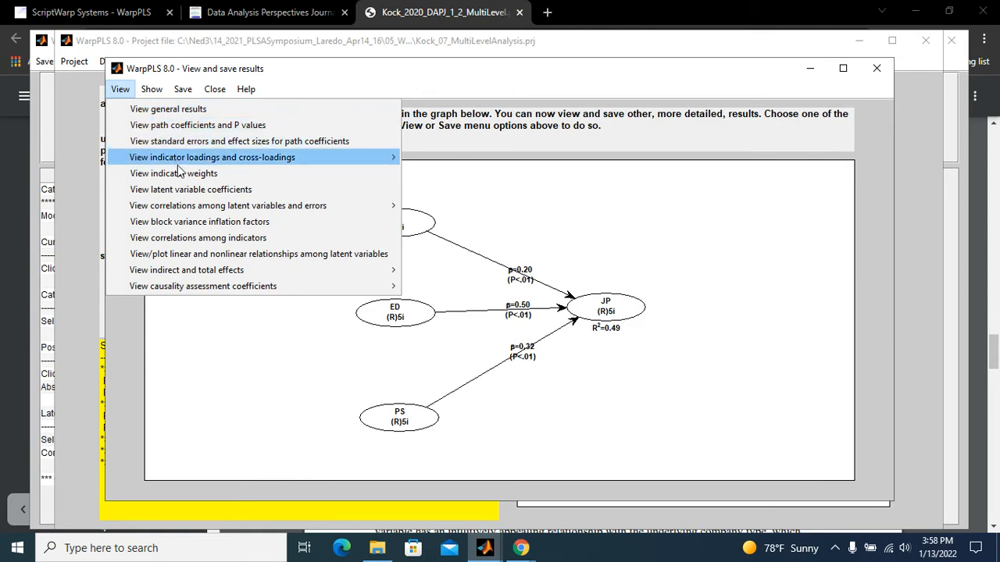
{"action": "mouse_move", "coordinate": [186, 206]}
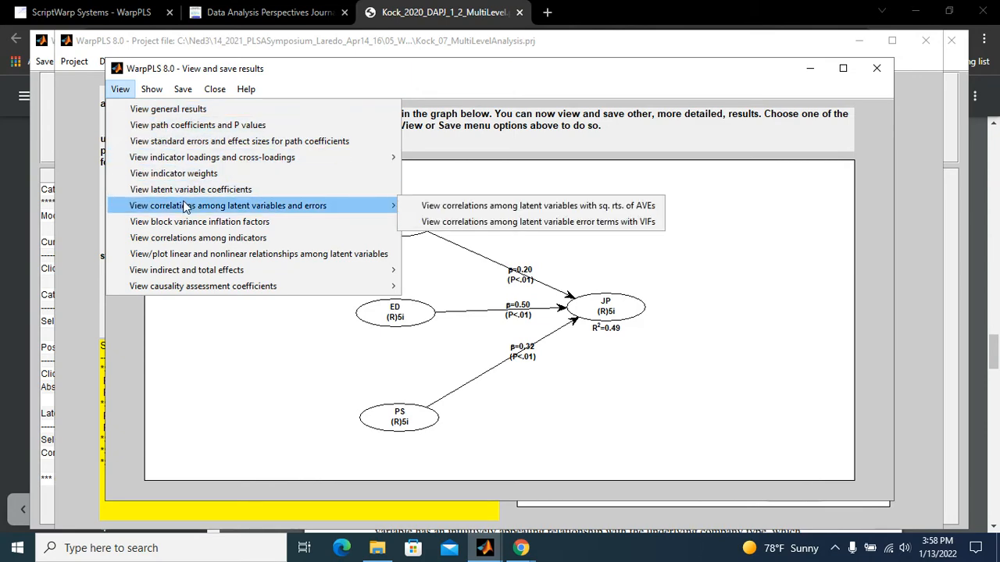
{"action": "left_click", "coordinate": [493, 205]}
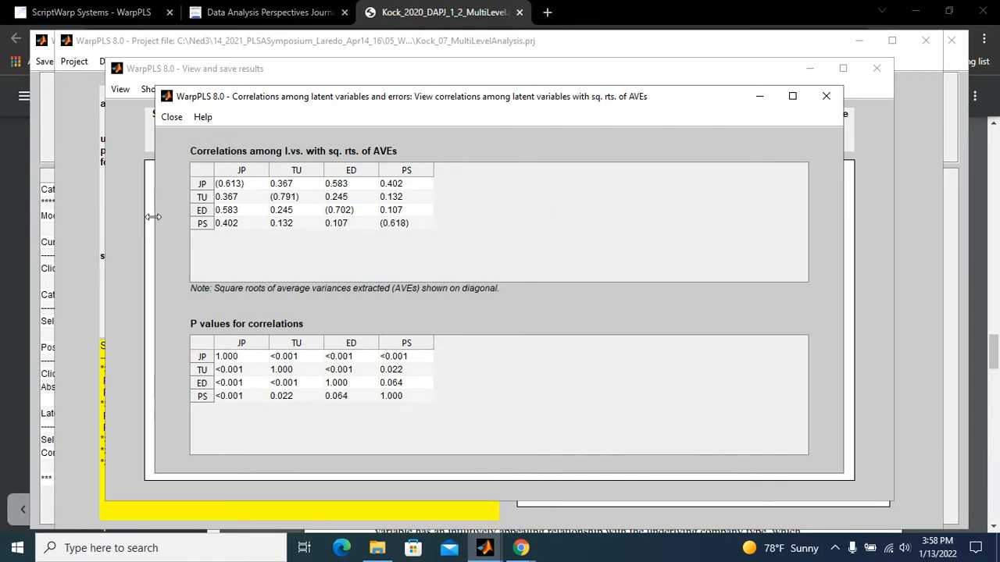
{"action": "left_click_drag", "start_coordinate": [153, 223], "coordinate": [473, 264]}
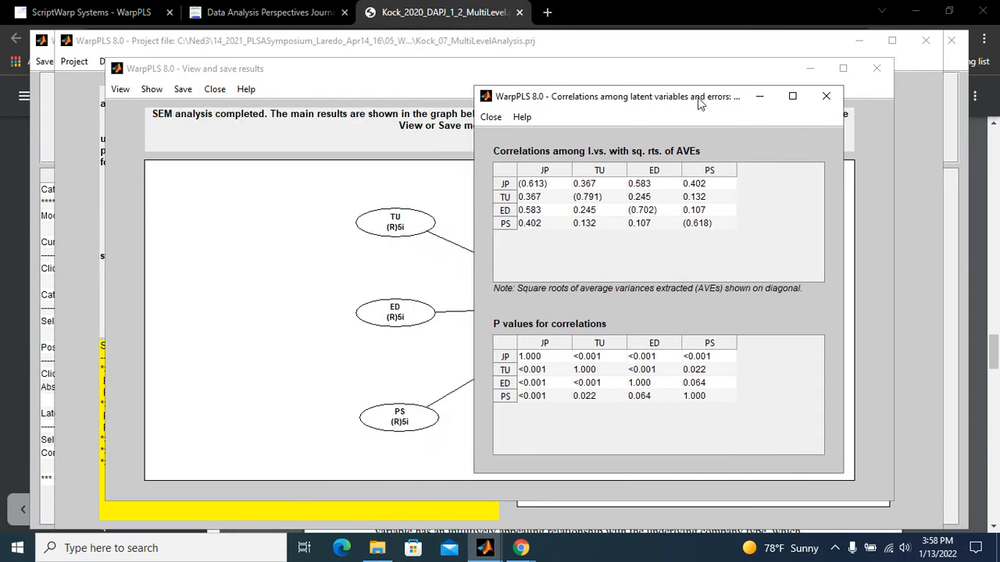
{"action": "left_click_drag", "start_coordinate": [702, 98], "coordinate": [843, 135]}
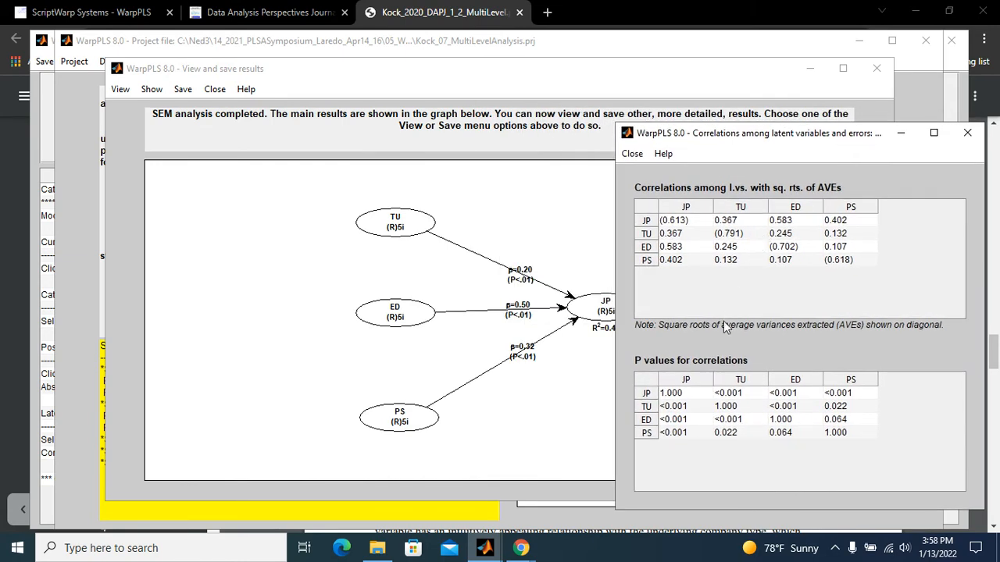
- Examine the correlations among TU, ED and PS in the latent variable correlation table
{"action": "left_click", "coordinate": [732, 248]}
{"action": "left_click", "coordinate": [744, 267]}
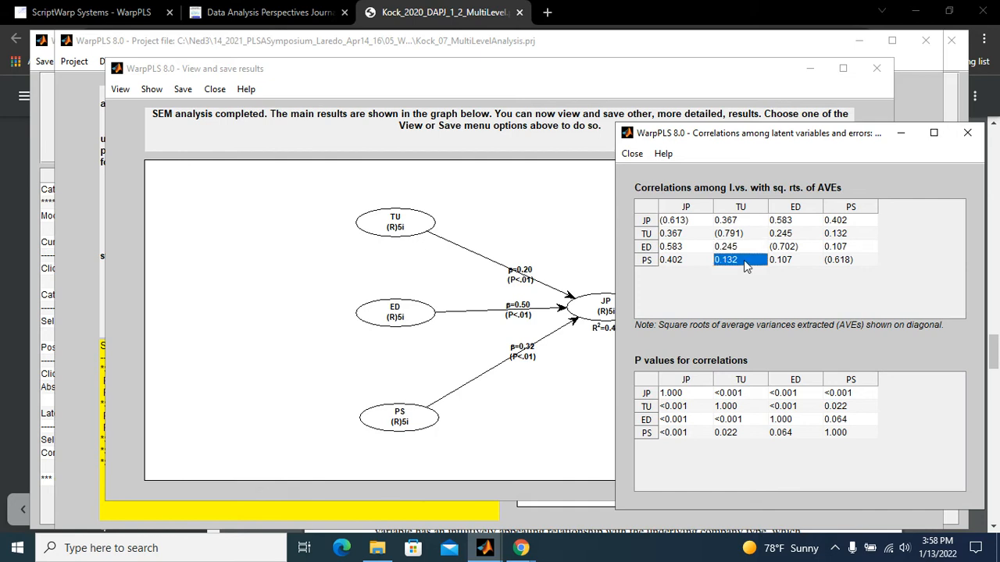
{"action": "key", "text": "Right"}
{"action": "key", "text": "Left"}
{"action": "key", "text": "Up"}
{"action": "key", "text": "Down"}
{"action": "key", "text": "Right"}
{"action": "key", "text": "Left"}
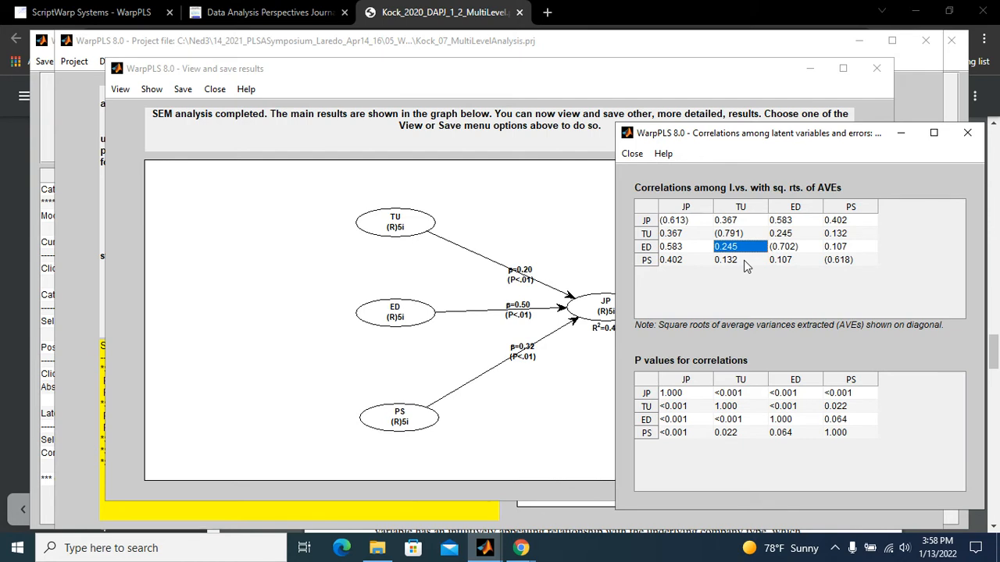
{"action": "key", "text": "Up"}
{"action": "key", "text": "Down"}
{"action": "key", "text": "Right"}
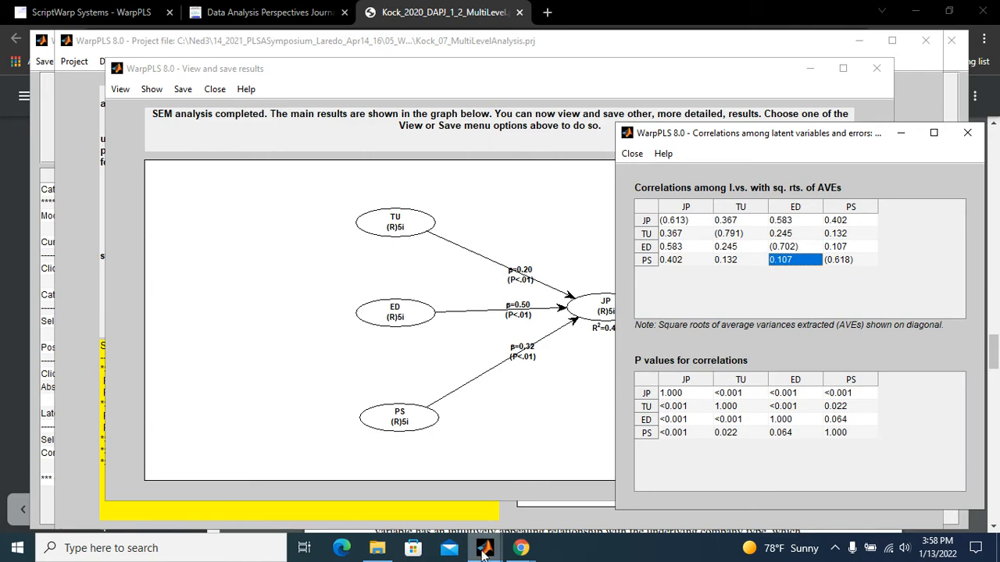
- Bring the conversion window to the front and narrow it so the correlation tables show beside it
{"action": "mouse_move", "coordinate": [483, 551]}
{"action": "left_click", "coordinate": [481, 497]}
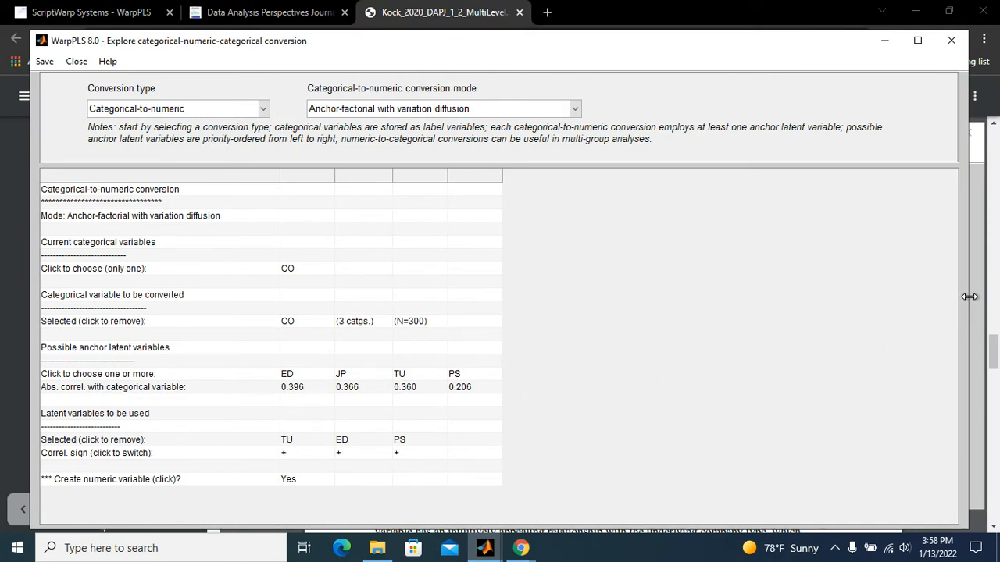
{"action": "left_click_drag", "start_coordinate": [969, 296], "coordinate": [660, 325]}
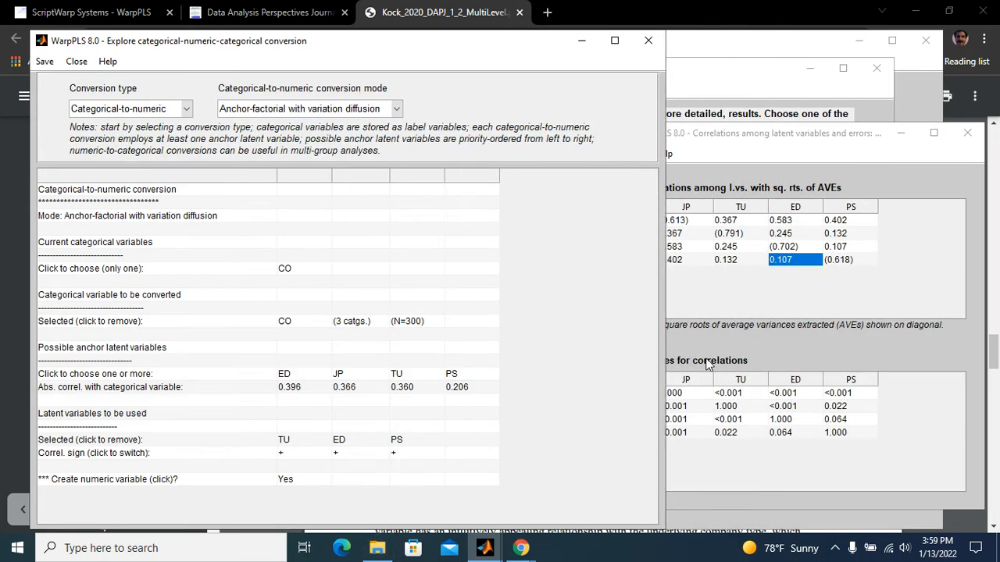
- Check the signs of the TU, ED and PS intercorrelations against the correlation signs of the selected anchor variables
{"action": "left_click", "coordinate": [740, 248]}
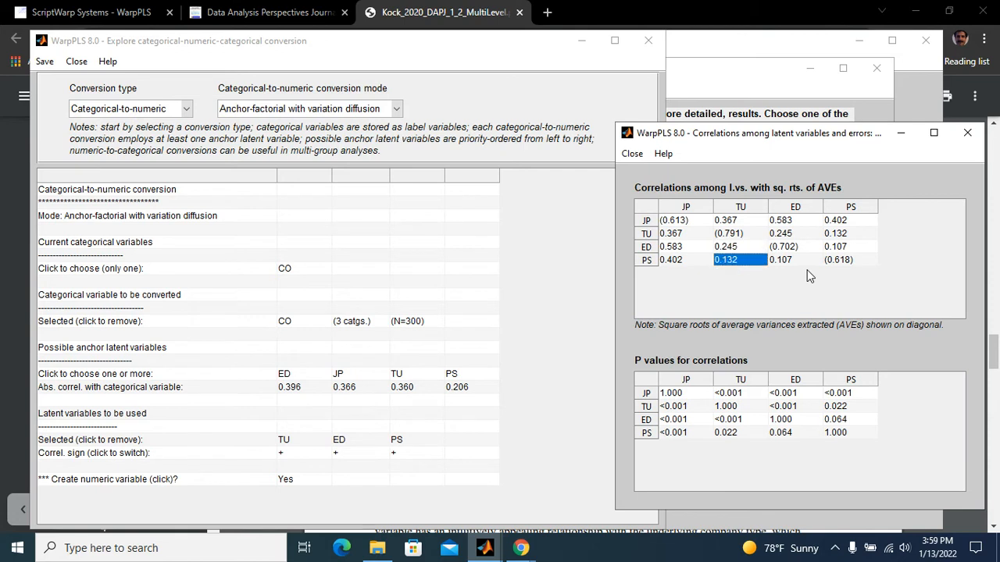
{"action": "key", "text": "Left"}
{"action": "key", "text": "Up"}
{"action": "key", "text": "Down"}
{"action": "key", "text": "Right"}
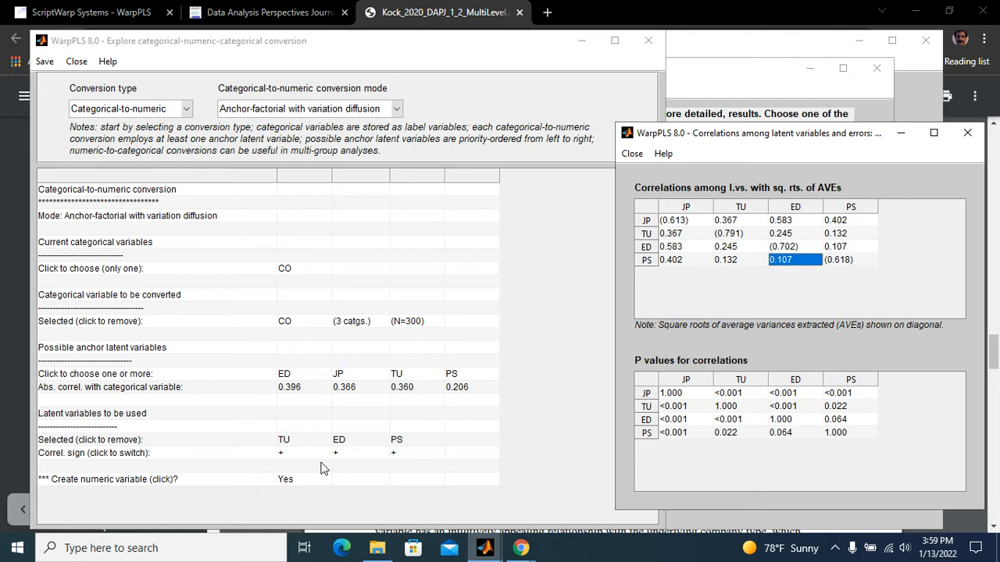
{"action": "key", "text": "Left"}
{"action": "key", "text": "Up"}
{"action": "key", "text": "Down"}
{"action": "key", "text": "Right"}
- Create the numeric variable from the categorical variable CO and close the conversion window
{"action": "left_click", "coordinate": [301, 482]}
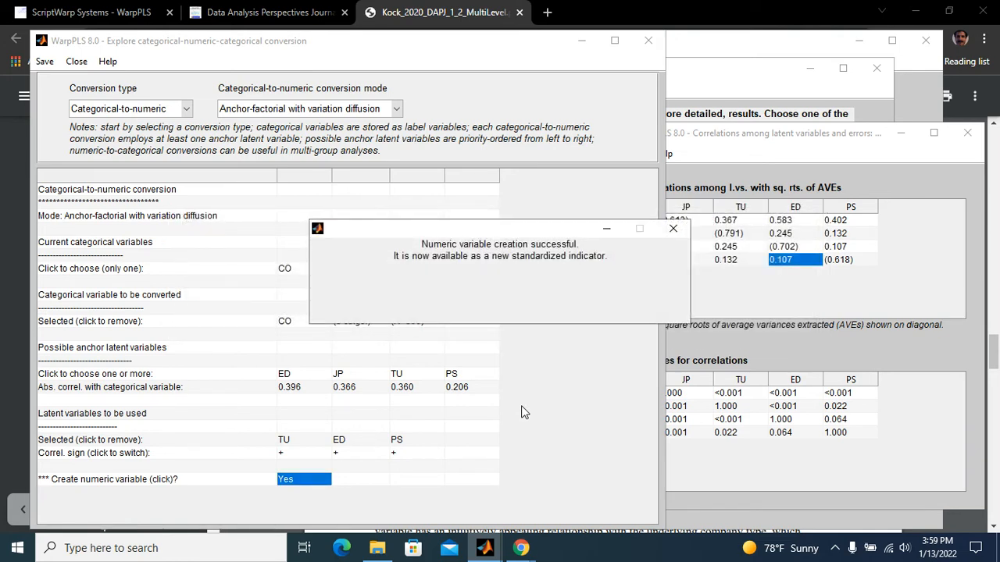
{"action": "key", "text": "Return"}
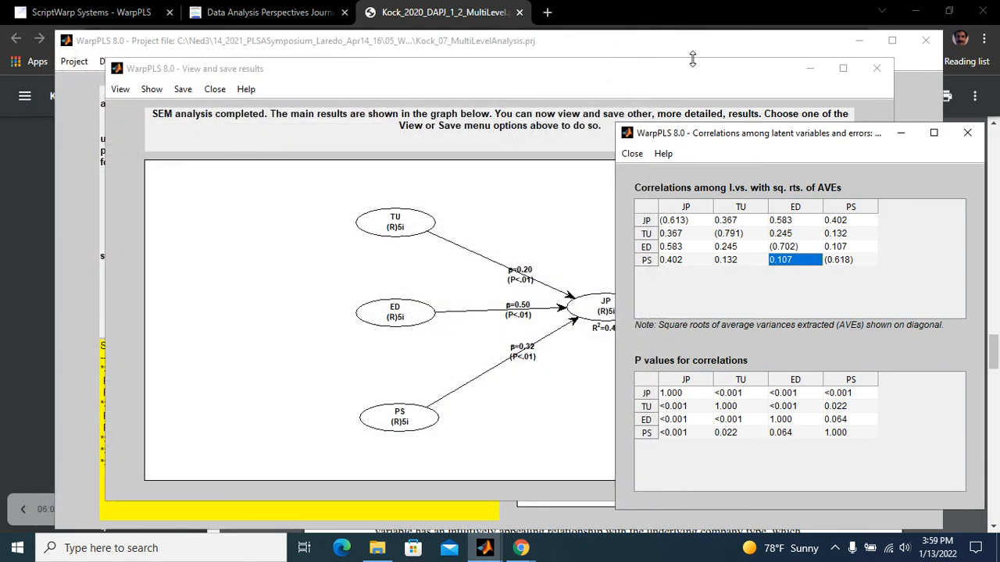
- Close the correlation tables and the analysis results, and open the SEM model for editing
{"action": "left_click", "coordinate": [648, 40]}
{"action": "left_click", "coordinate": [968, 134]}
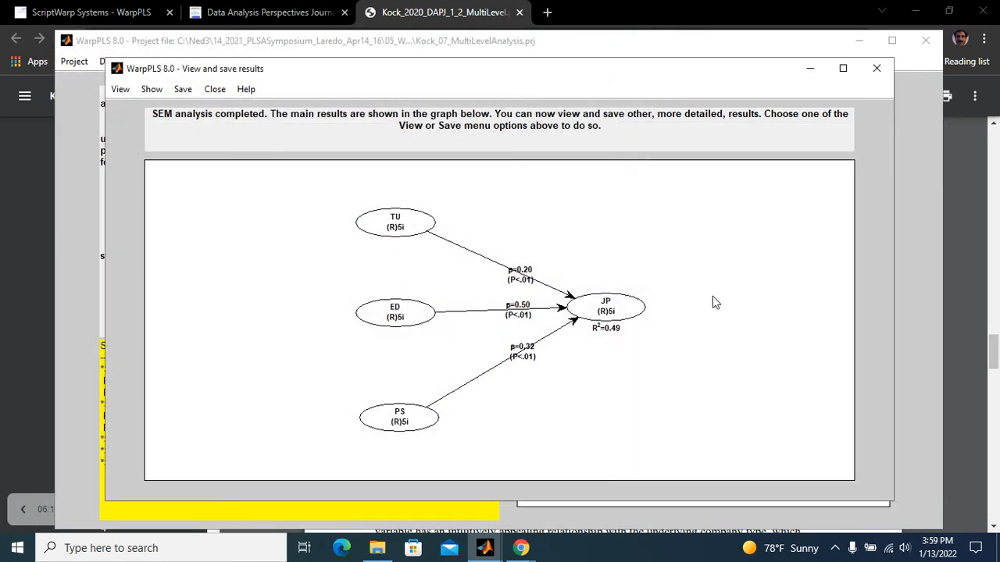
{"action": "left_click", "coordinate": [879, 69]}
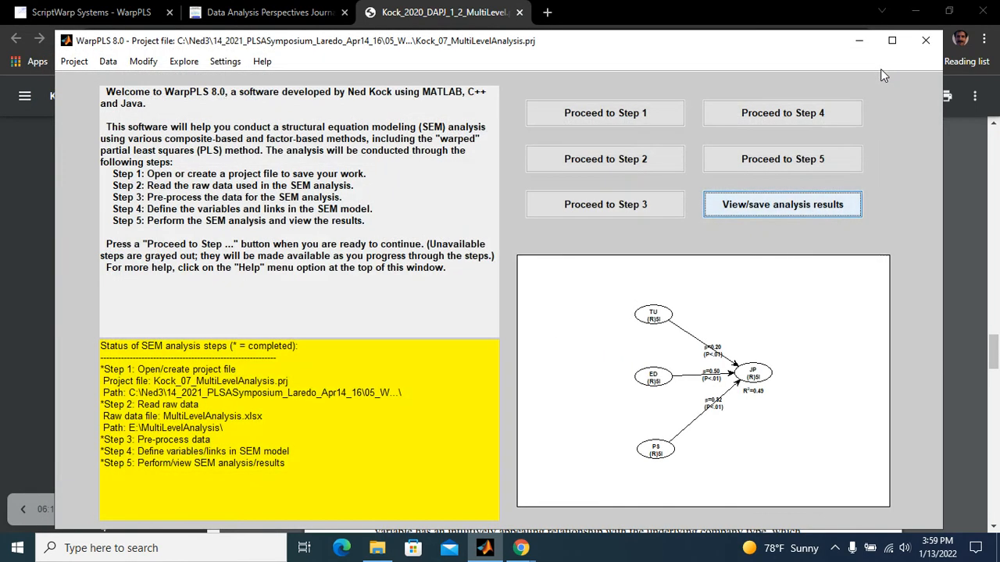
{"action": "left_click", "coordinate": [777, 111]}
{"action": "left_click", "coordinate": [665, 217]}
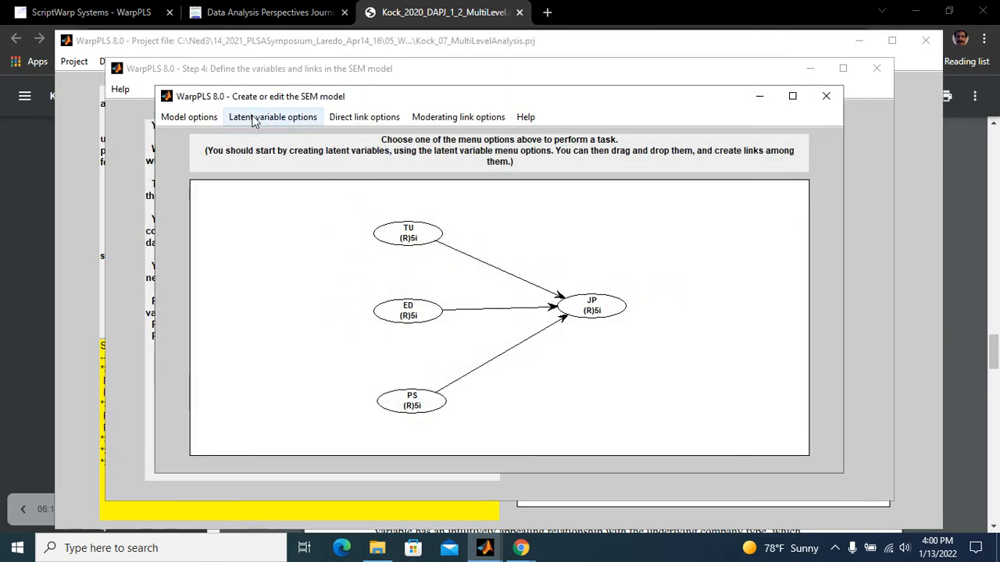
- Create a reflective latent variable named CO to the right of JP, with c2n_CO_2_2 as its only indicator
{"action": "left_click", "coordinate": [253, 117]}
{"action": "left_click", "coordinate": [269, 137]}
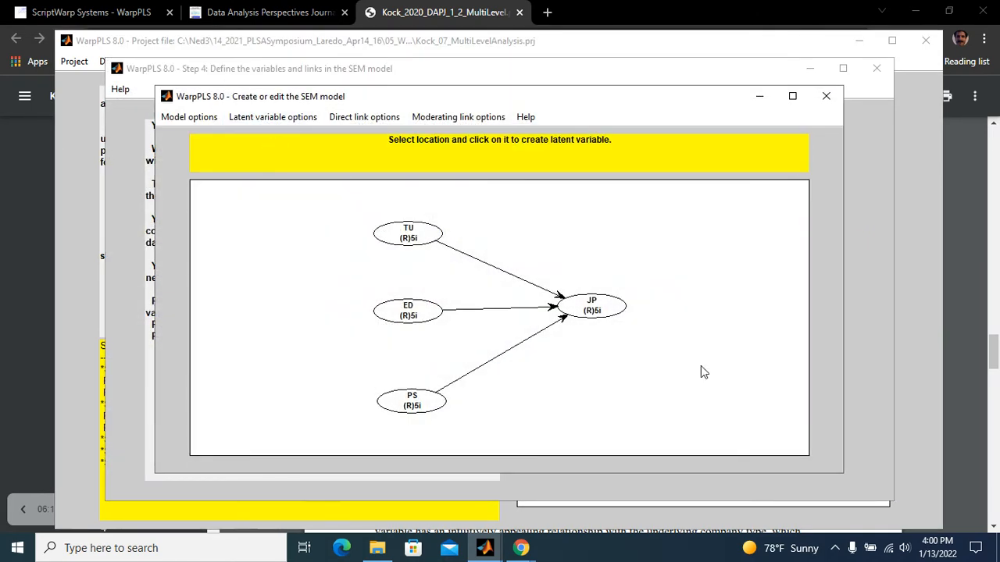
{"action": "left_click", "coordinate": [700, 298]}
{"action": "left_click", "coordinate": [566, 264]}
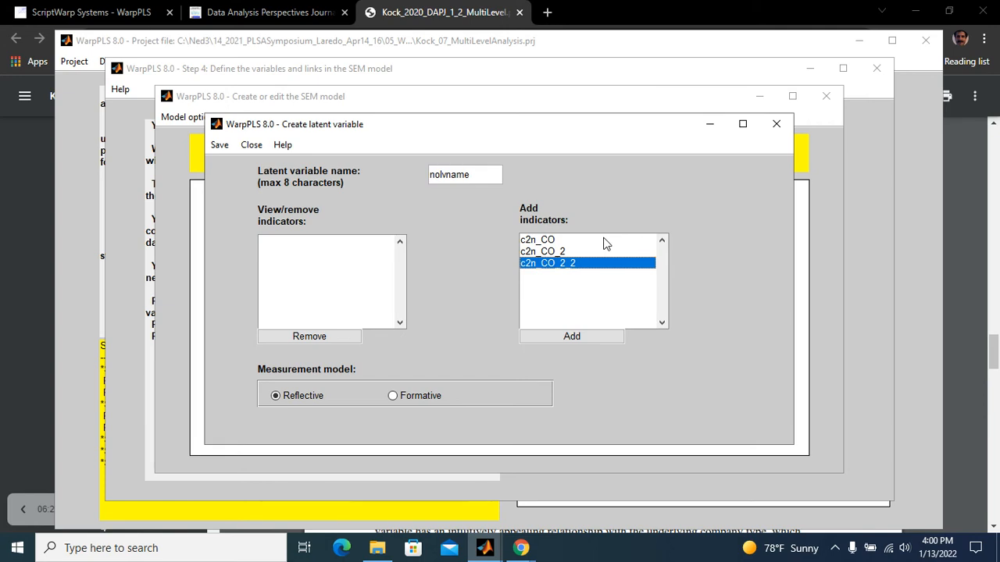
{"action": "left_click_drag", "start_coordinate": [483, 174], "coordinate": [418, 175]}
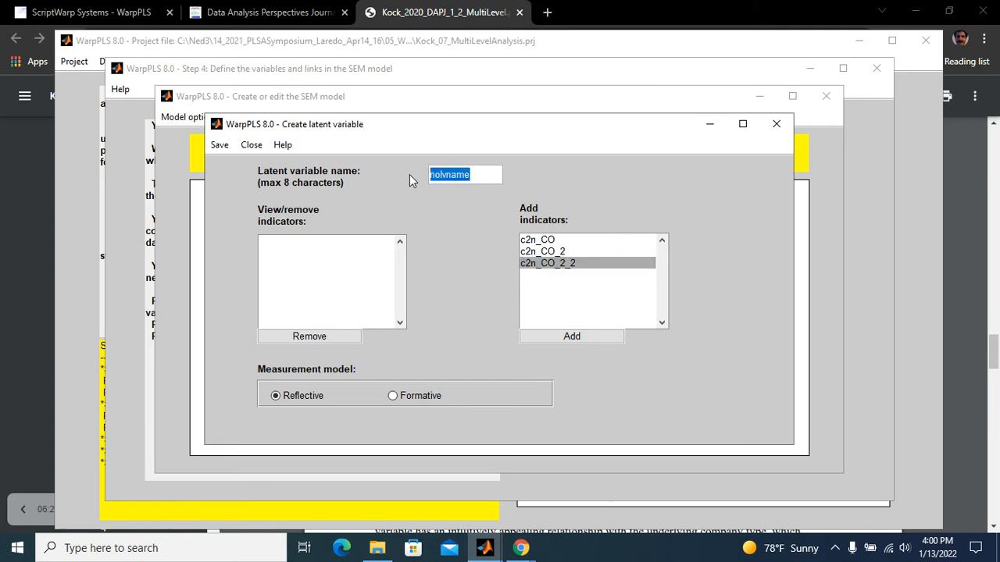
{"action": "type", "text": "CO"}
{"action": "left_click", "coordinate": [567, 336]}
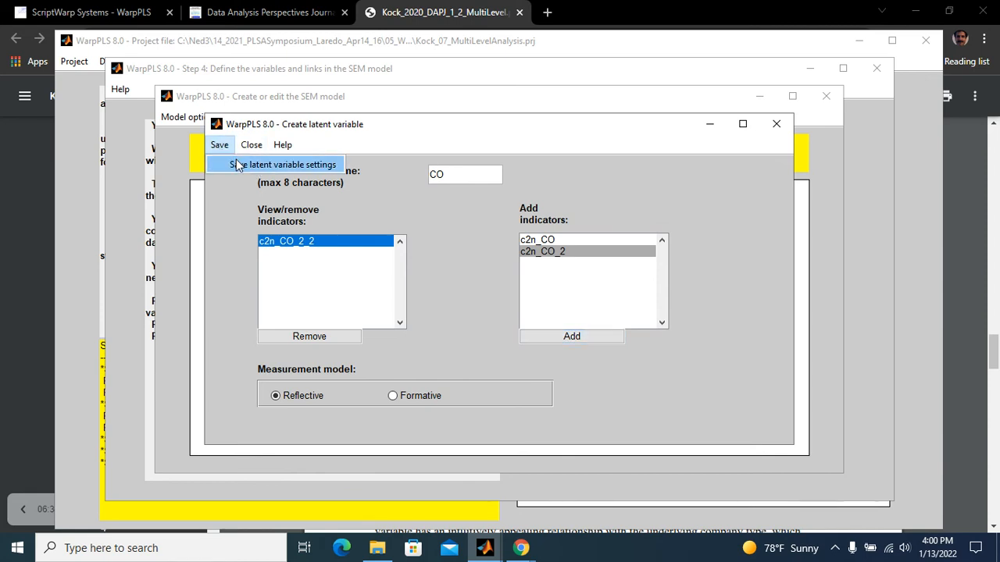
{"action": "left_click", "coordinate": [239, 165]}
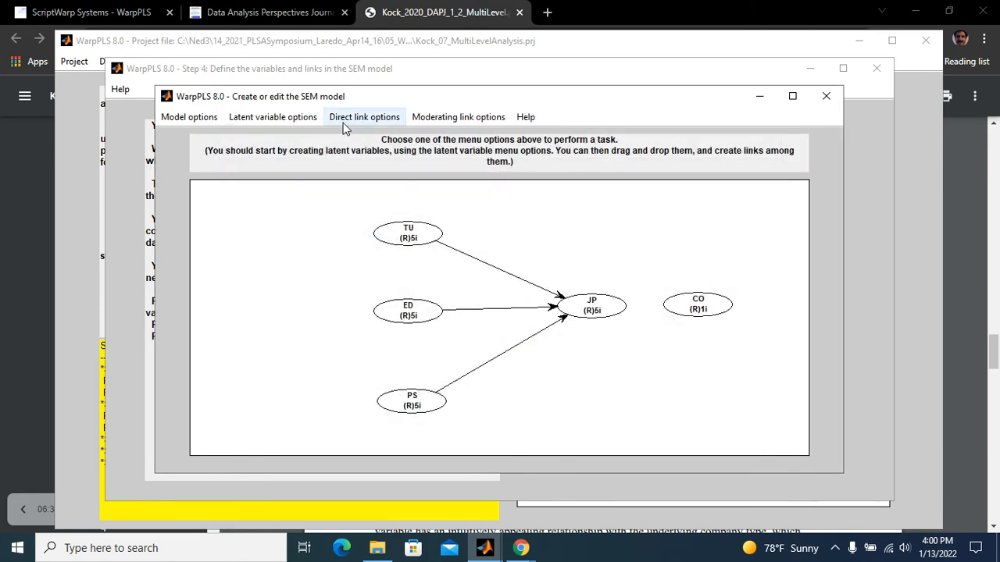
- Create a direct link from CO to JP and shift CO slightly further away from JP
{"action": "left_click", "coordinate": [334, 117]}
{"action": "left_click", "coordinate": [381, 137]}
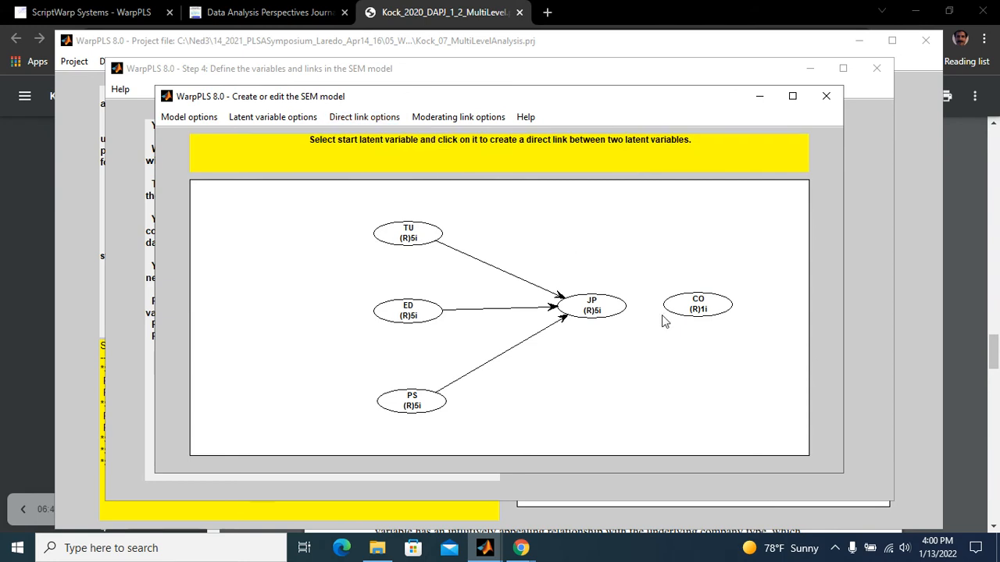
{"action": "left_click", "coordinate": [702, 309]}
{"action": "left_click", "coordinate": [607, 306]}
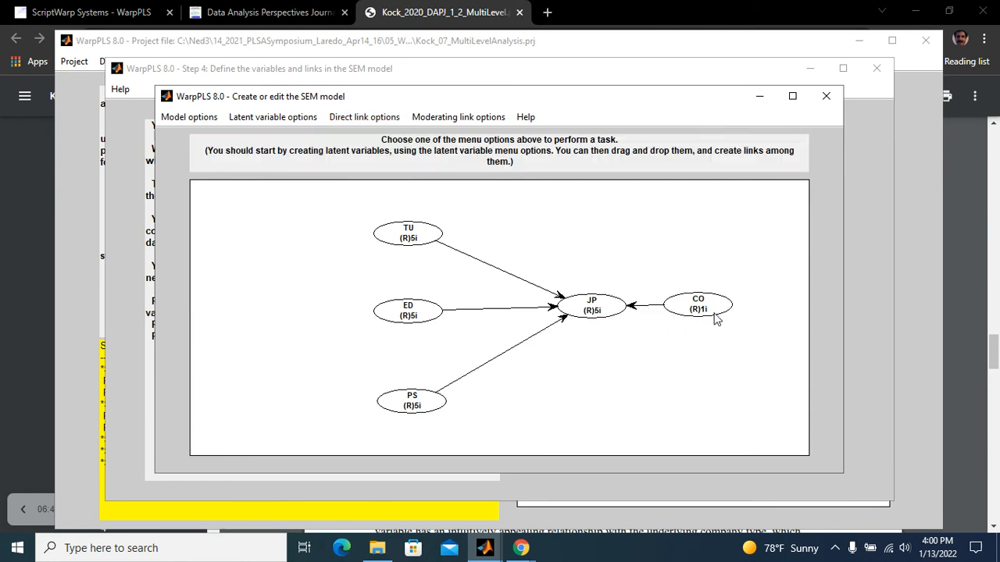
{"action": "left_click_drag", "start_coordinate": [697, 308], "coordinate": [705, 309]}
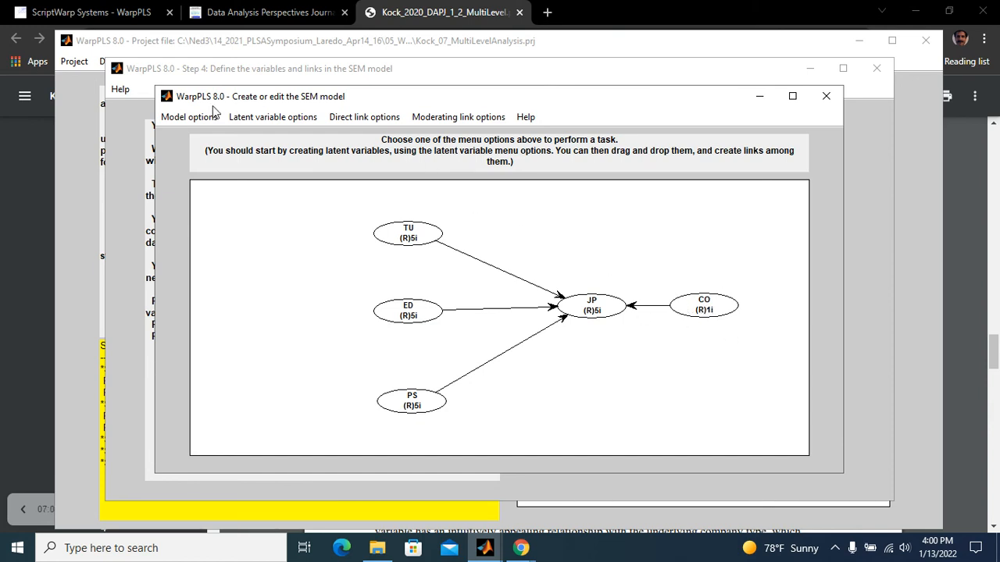
- Save the edited SEM model, close the model editor and return to the main window
{"action": "left_click", "coordinate": [189, 117]}
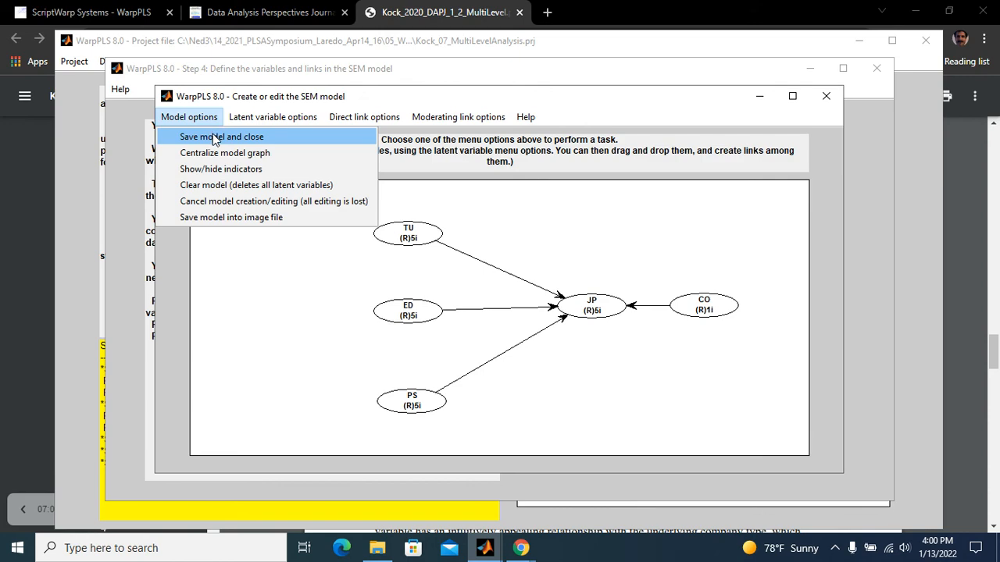
{"action": "left_click", "coordinate": [215, 138]}
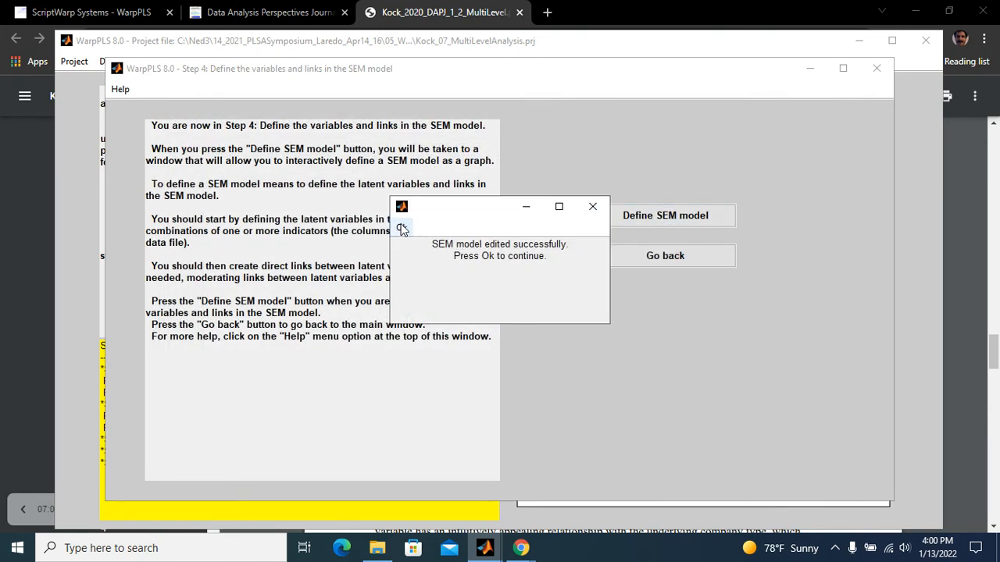
{"action": "key", "text": "Return"}
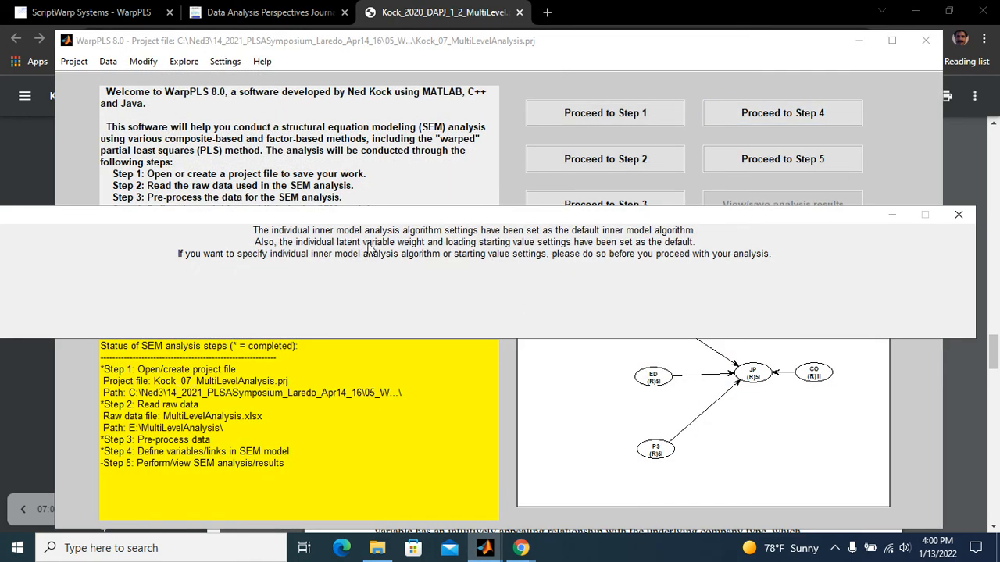